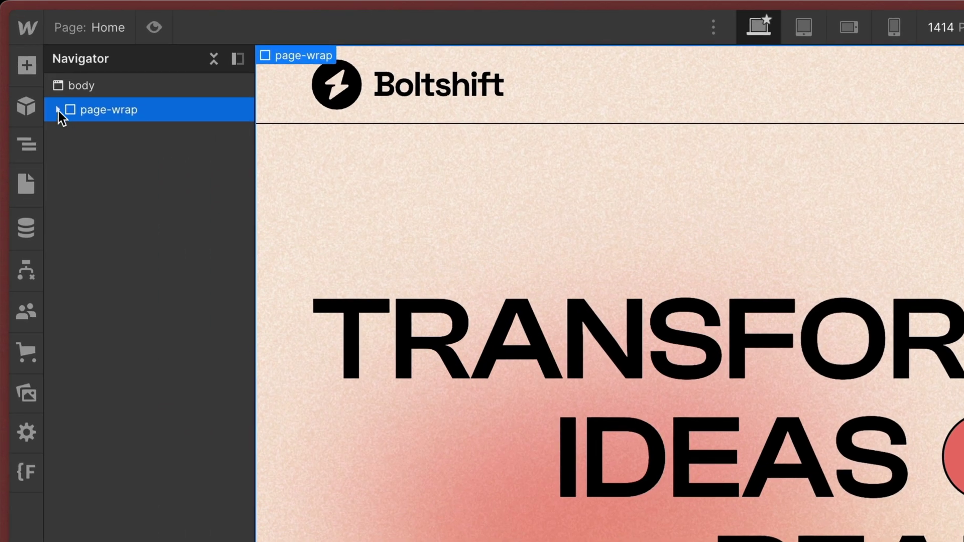
- Select page-wrap, create a new Untitled page, and select its Body to paste into
{"action": "left_click", "coordinate": [59, 109], "text": "alt"}
{"action": "left_click", "coordinate": [70, 158]}
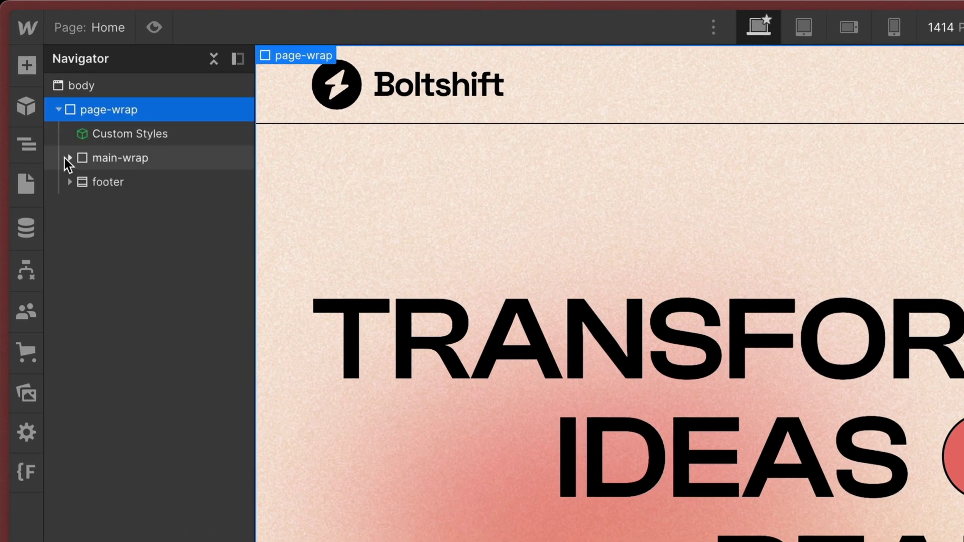
{"action": "left_click", "coordinate": [58, 109]}
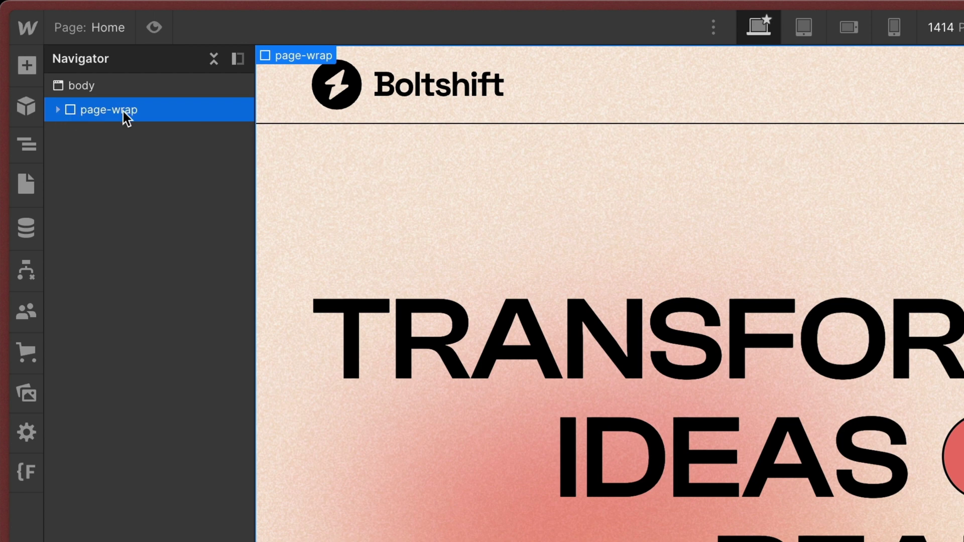
{"action": "left_click", "coordinate": [31, 189]}
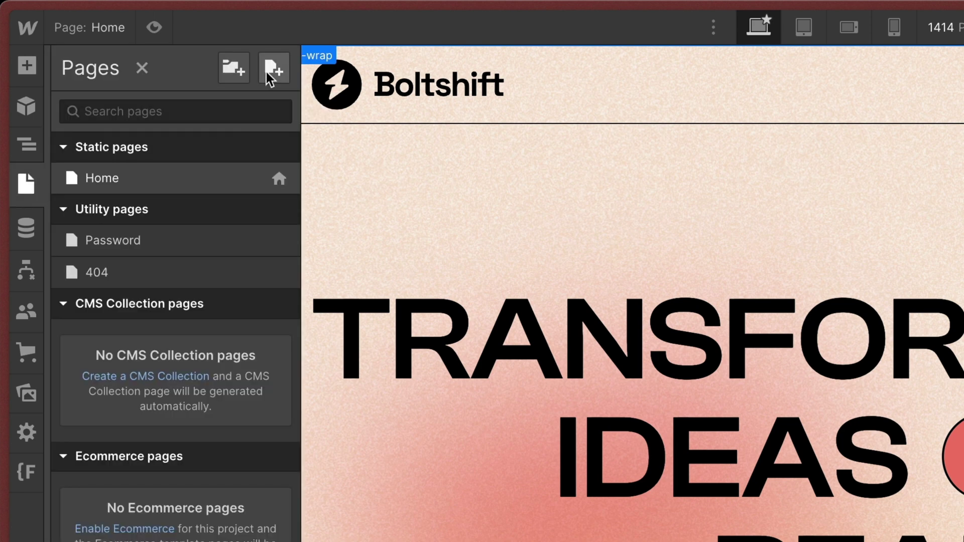
{"action": "left_click", "coordinate": [272, 70]}
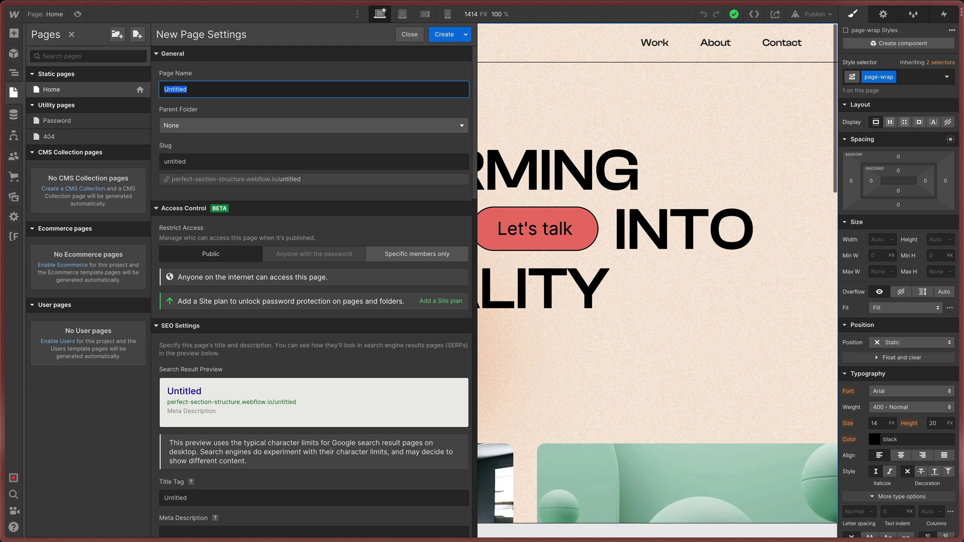
{"action": "key", "text": "Return"}
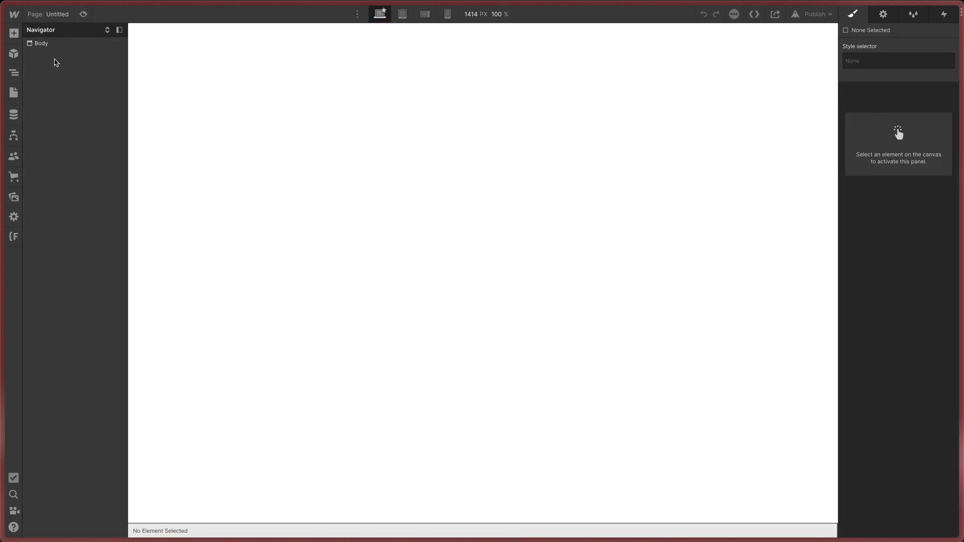
{"action": "left_click", "coordinate": [40, 44]}
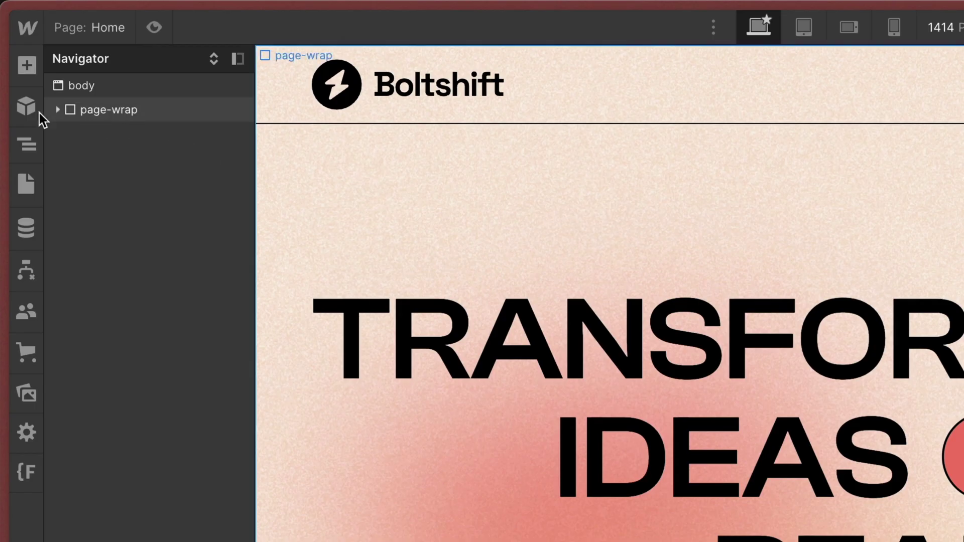
- Select the Custom Styles component inside page-wrap and open its embed code editor
{"action": "left_click", "coordinate": [58, 109]}
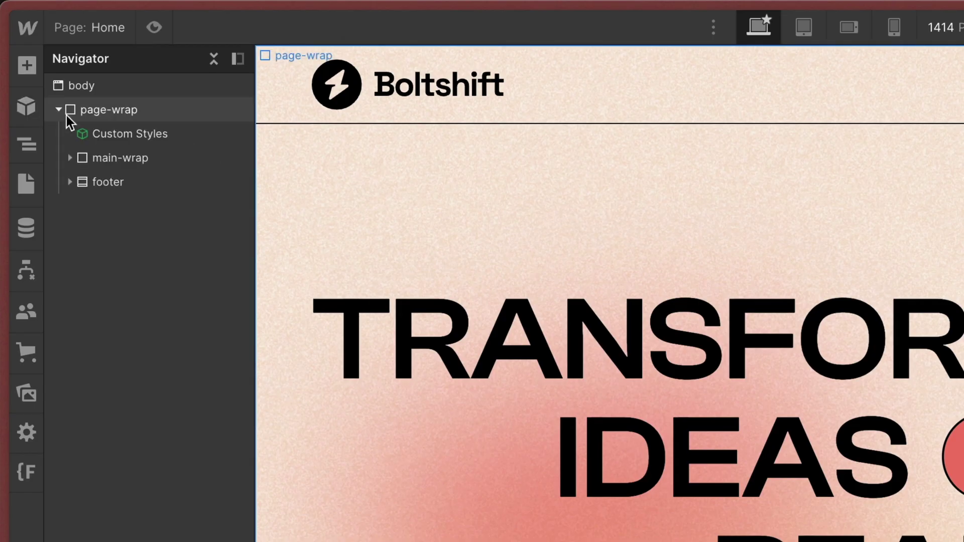
{"action": "left_click", "coordinate": [103, 134]}
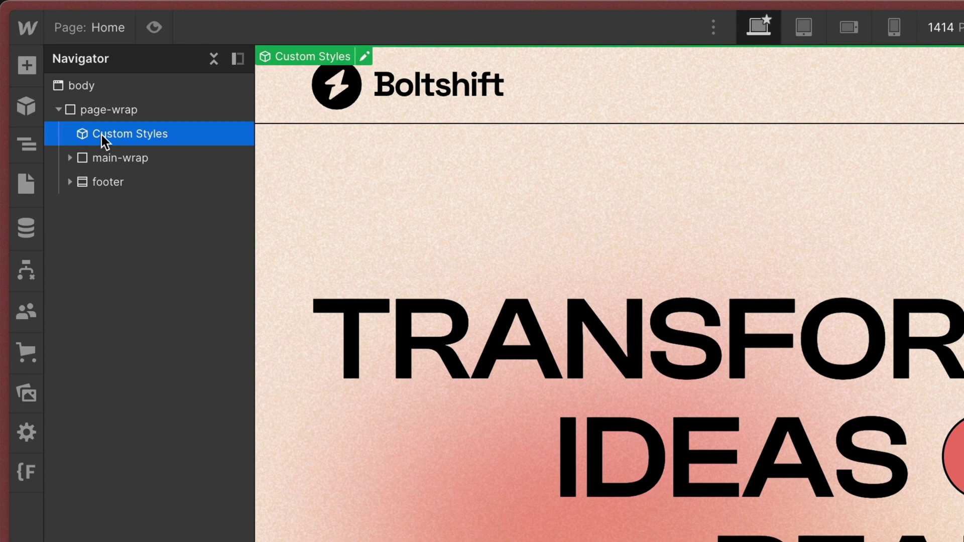
{"action": "left_click", "coordinate": [364, 58]}
{"action": "left_click", "coordinate": [365, 60]}
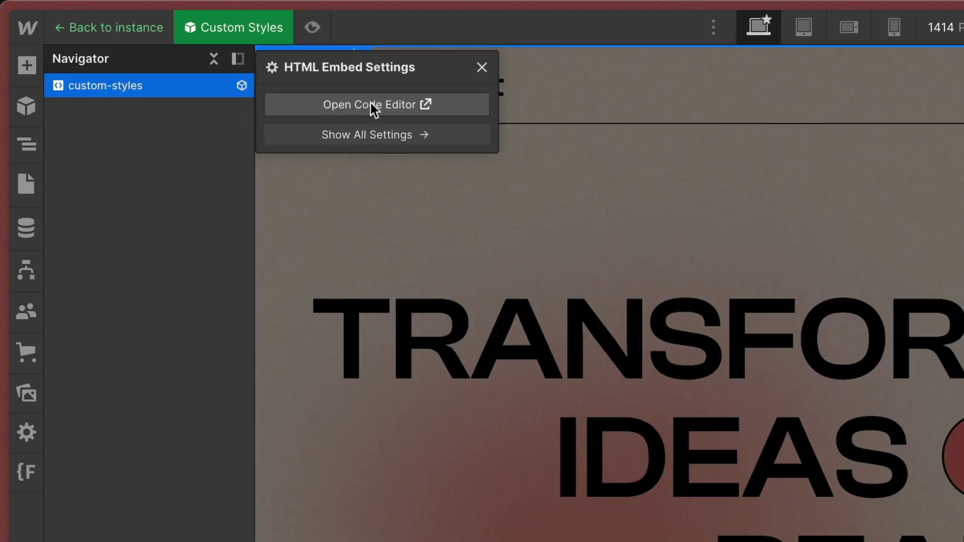
{"action": "left_click", "coordinate": [370, 104]}
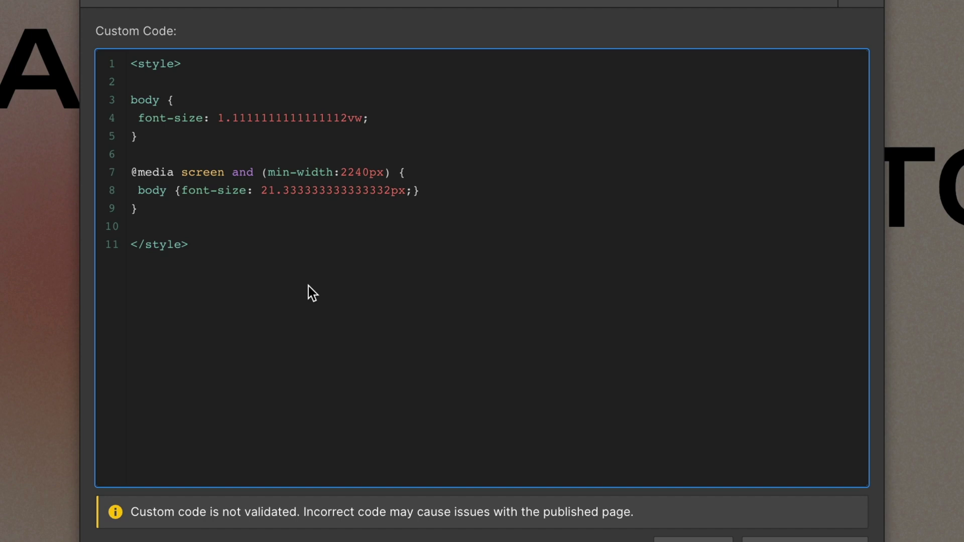
- Test a pasted .haeding-display colour rule and an empty script block in the embed code
{"action": "left_click", "coordinate": [176, 221]}
{"action": "type", "text": ".haeding-display{   color: #815555; }"}
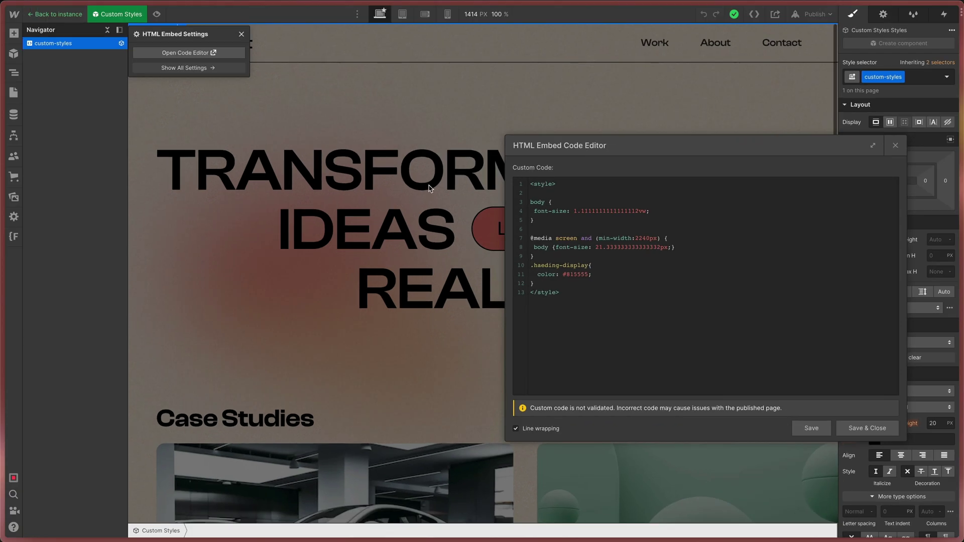
{"action": "left_click", "coordinate": [794, 424]}
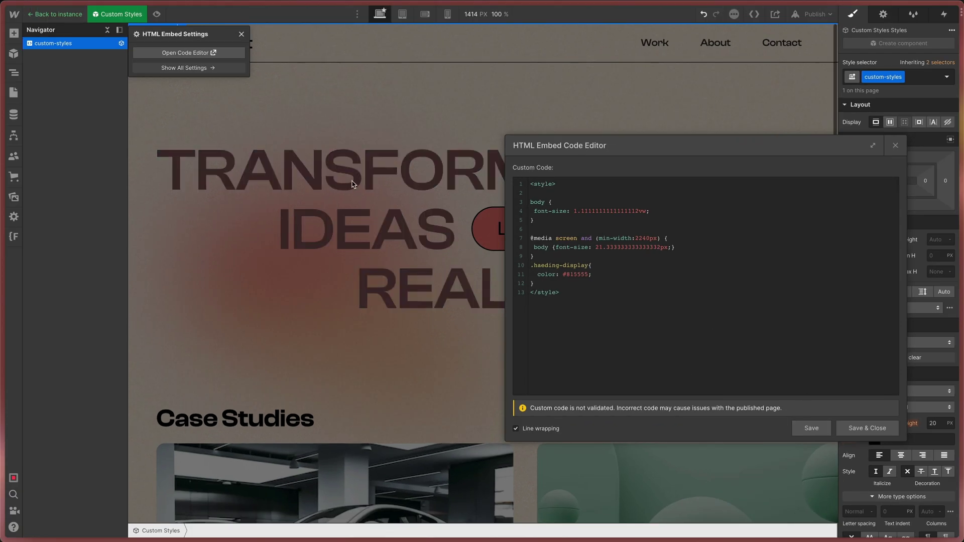
{"action": "type", "text": "<script> </script>"}
{"action": "key", "text": "super+s"}
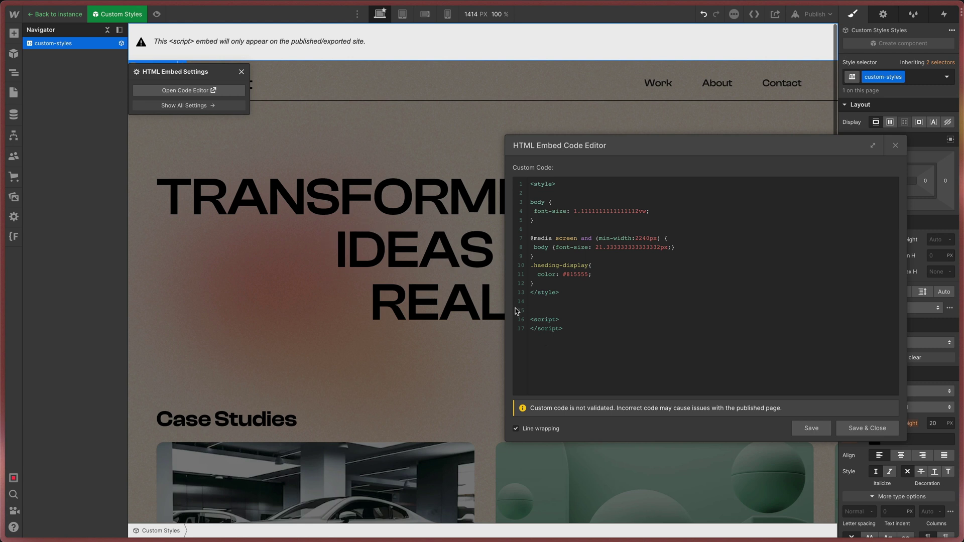
- Delete the script block and heading colour rule, then Save & Close the embed
{"action": "left_click_drag", "start_coordinate": [580, 331], "coordinate": [522, 319]}
{"action": "key", "text": "BackSpace"}
{"action": "key", "text": "BackSpace"}
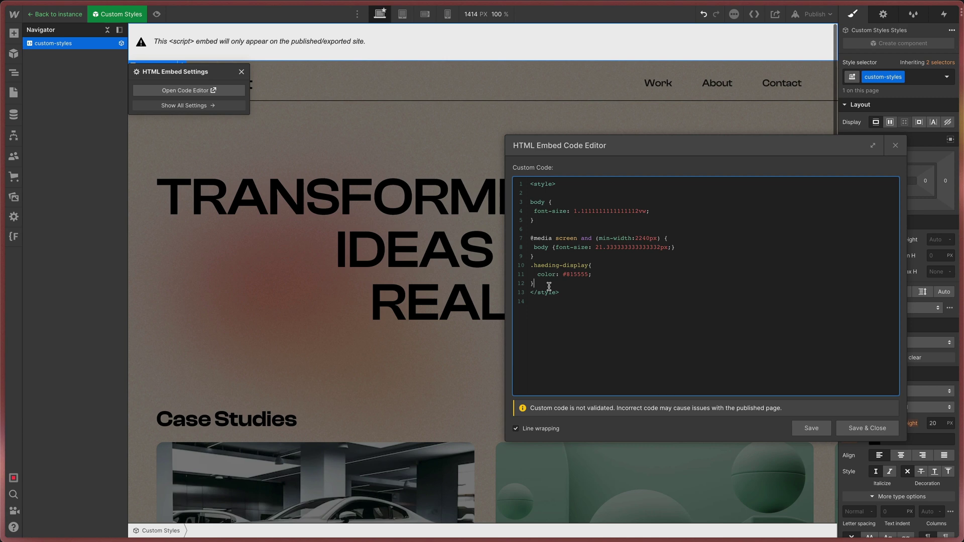
{"action": "left_click_drag", "start_coordinate": [549, 286], "coordinate": [534, 256]}
{"action": "key", "text": "BackSpace"}
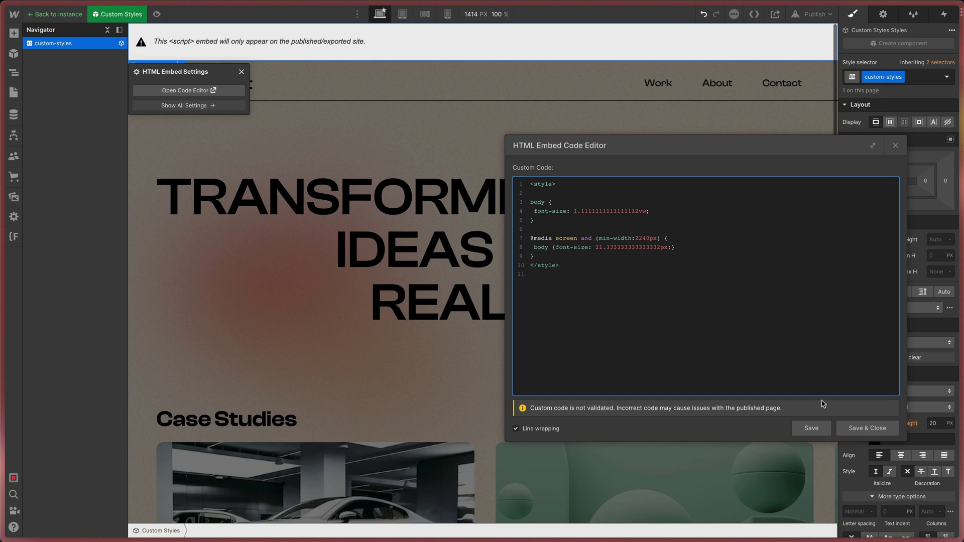
{"action": "left_click", "coordinate": [864, 428]}
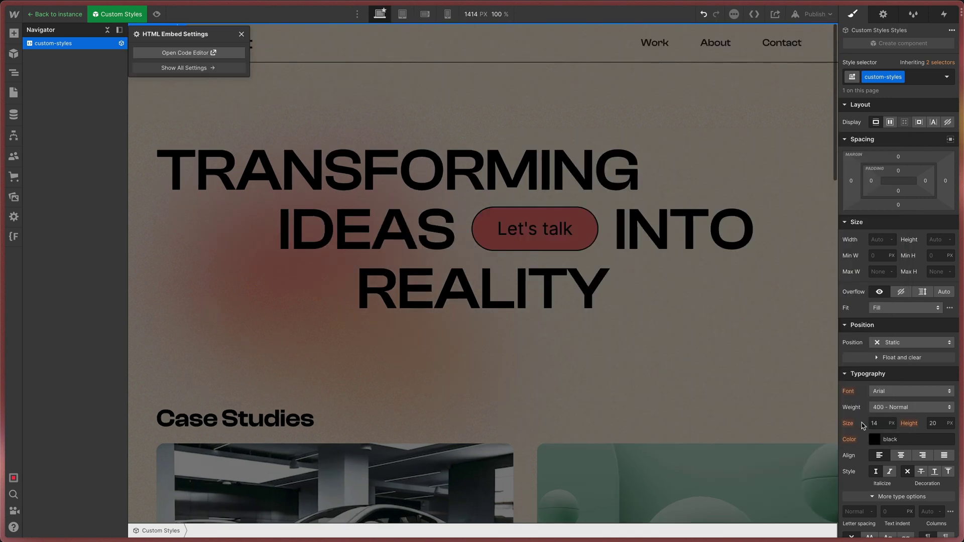
- Return from the component to the About page, expand its page-wrap, then open Project Settings
{"action": "left_click", "coordinate": [218, 173]}
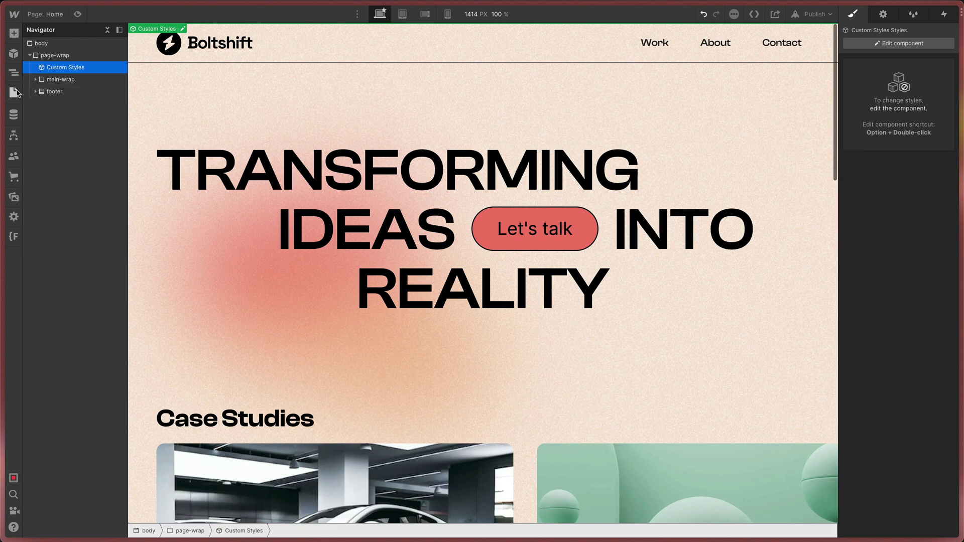
{"action": "left_click", "coordinate": [14, 93]}
{"action": "left_click", "coordinate": [51, 103]}
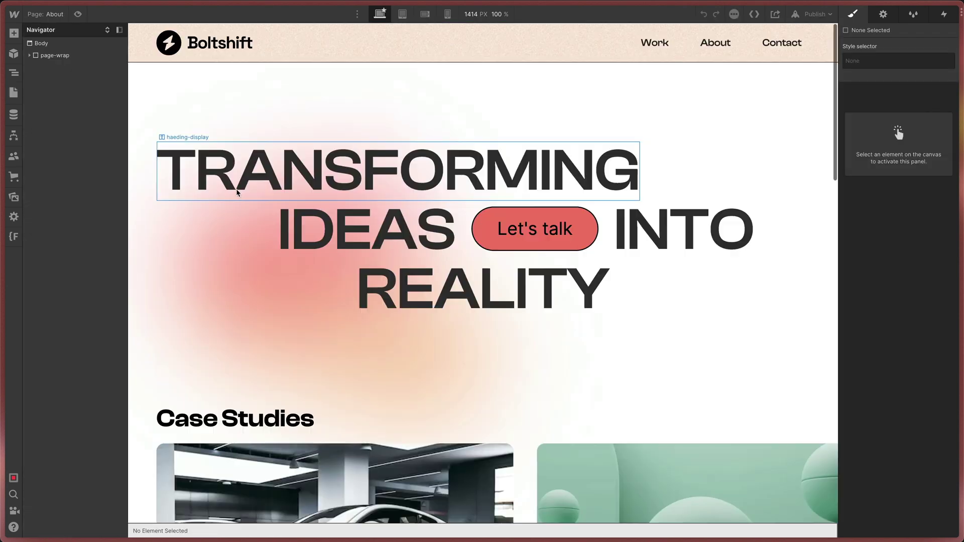
{"action": "left_click", "coordinate": [29, 56]}
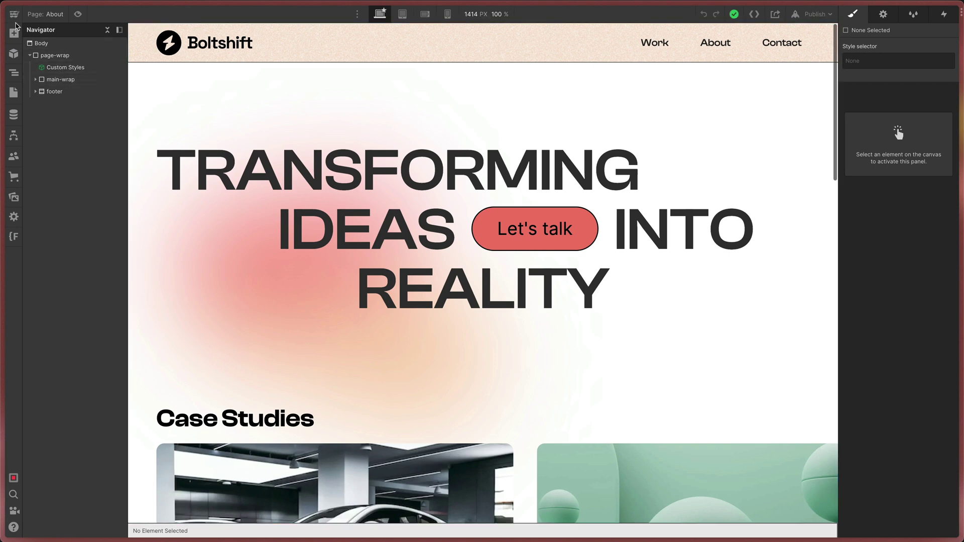
{"action": "left_click", "coordinate": [14, 14]}
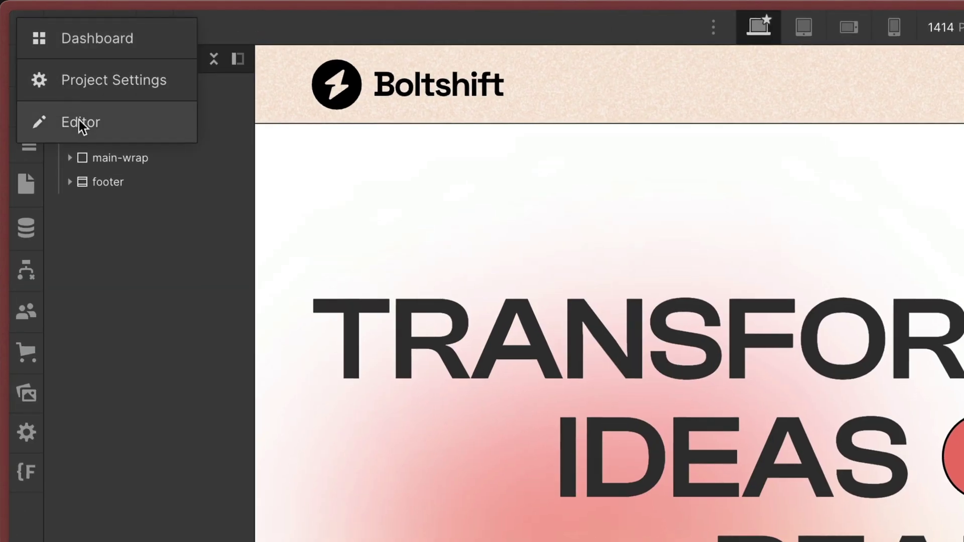
{"action": "left_click", "coordinate": [80, 95]}
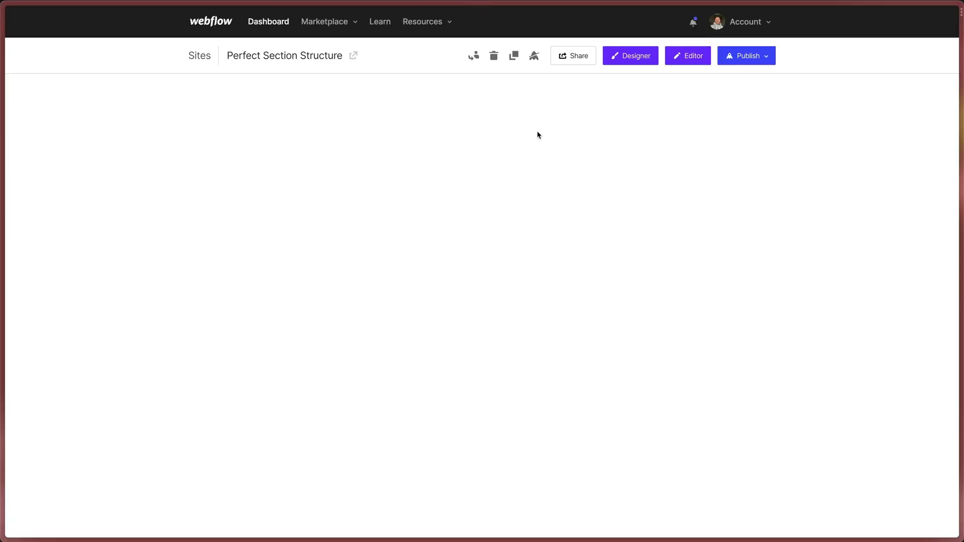
- Open the Custom Code settings and place the caret in the Head Code field
{"action": "left_click", "coordinate": [663, 86]}
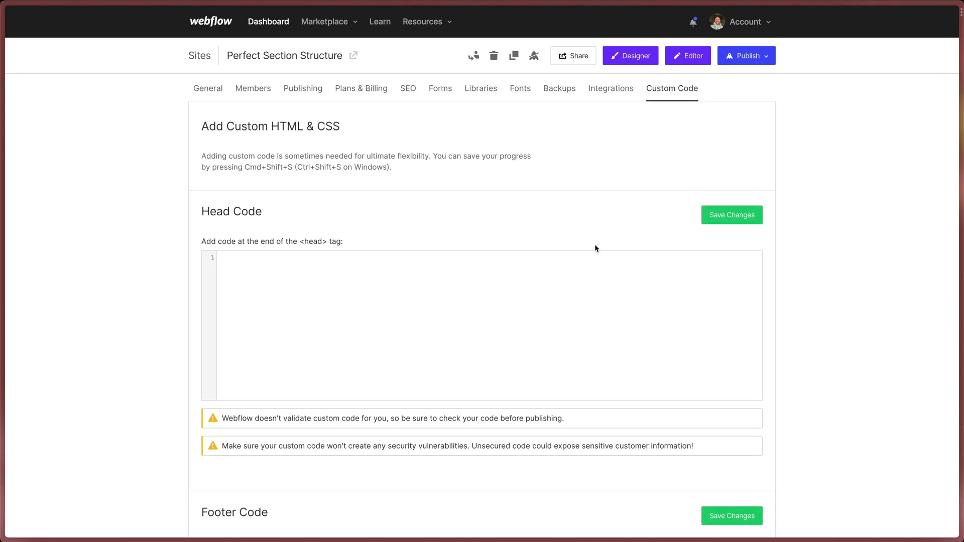
{"action": "scroll", "coordinate": [578, 264], "scroll_direction": "down", "scroll_amount": 3}
{"action": "left_click", "coordinate": [476, 217]}
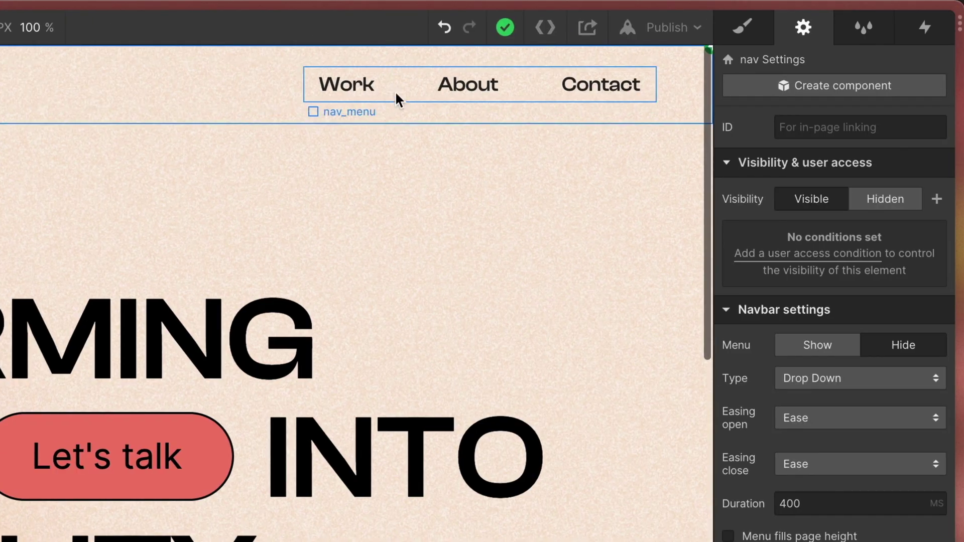
- Confirm nav_menu's Tag is Nav and inspect it in the browser DevTools
{"action": "left_click", "coordinate": [395, 90]}
{"action": "left_click", "coordinate": [827, 161]}
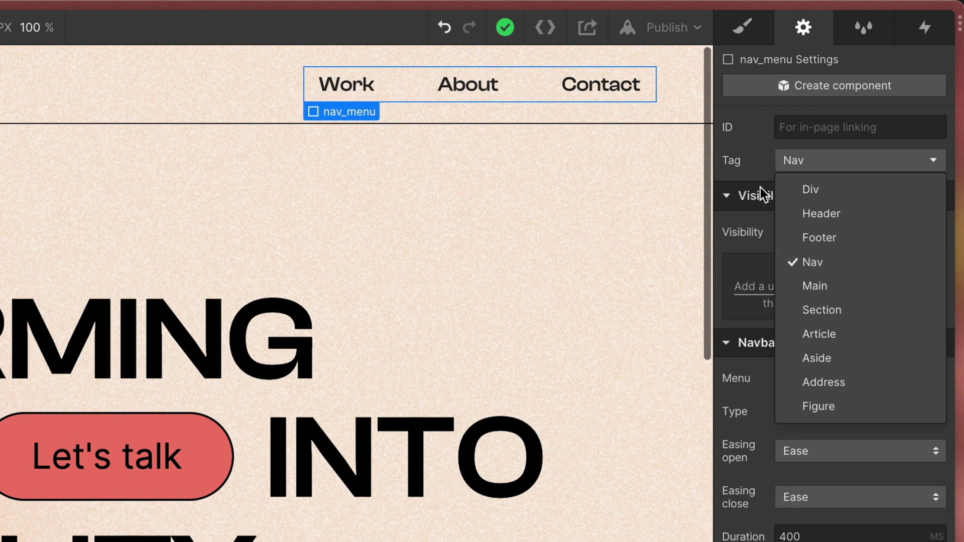
{"action": "left_click", "coordinate": [748, 158]}
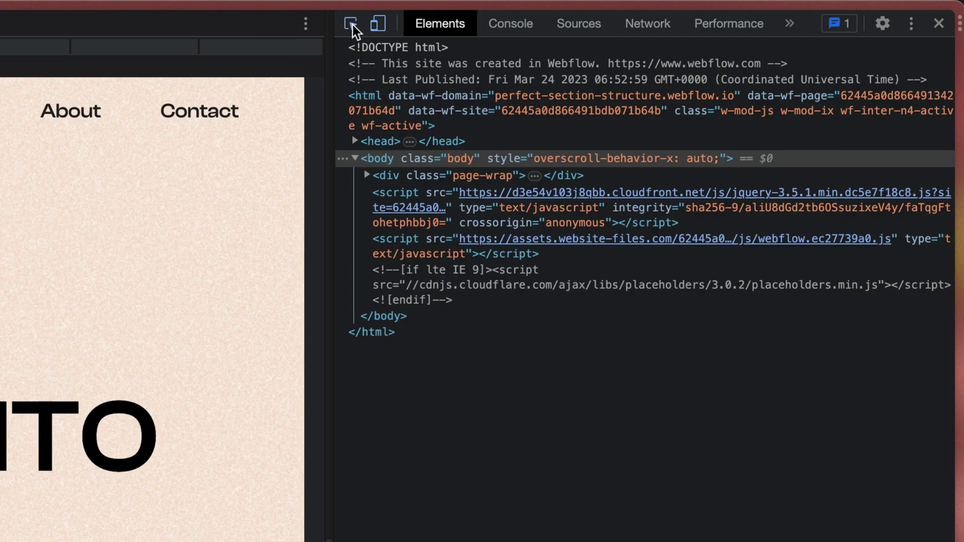
{"action": "left_click", "coordinate": [351, 24]}
{"action": "left_click", "coordinate": [119, 108]}
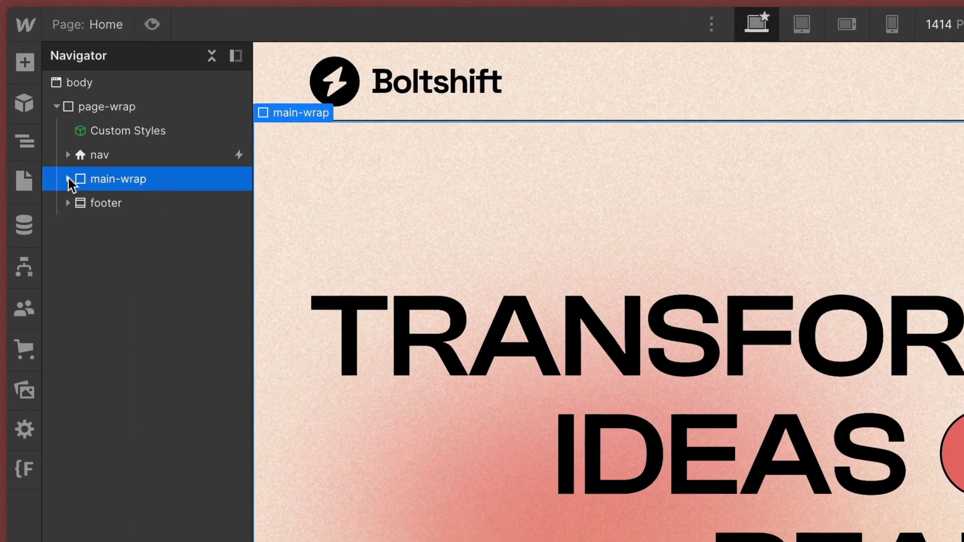
- Change main-wrap's Tag from Div to Main in its element settings
{"action": "left_click", "coordinate": [69, 179]}
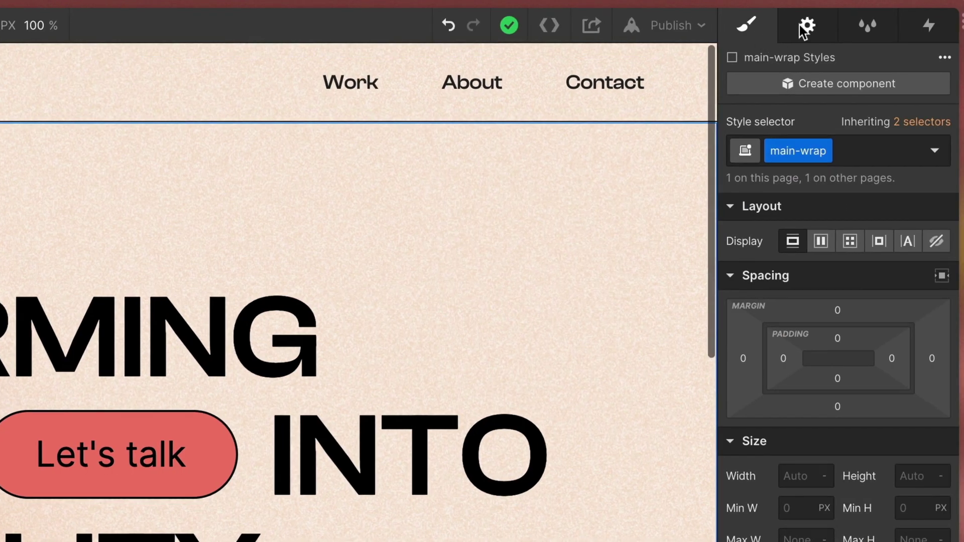
{"action": "left_click", "coordinate": [804, 27]}
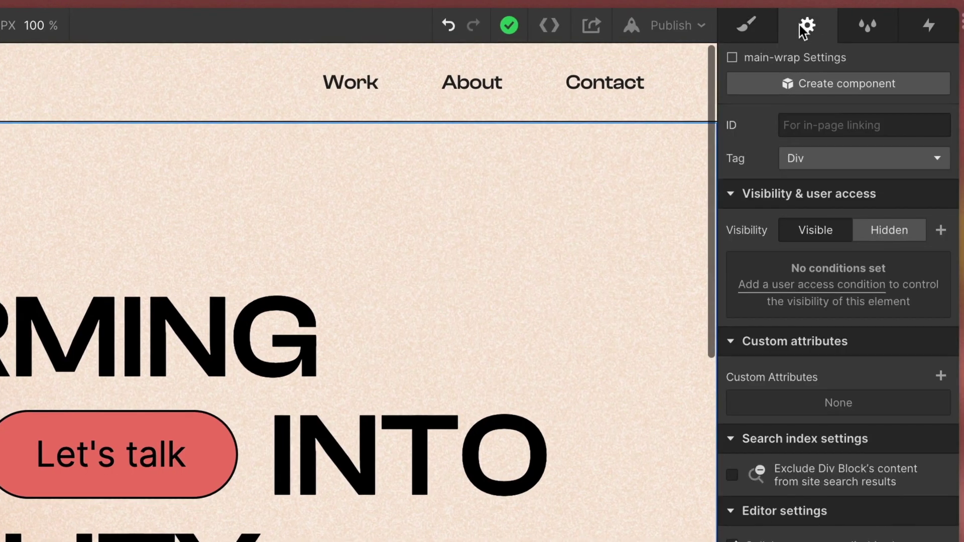
{"action": "left_click", "coordinate": [835, 162]}
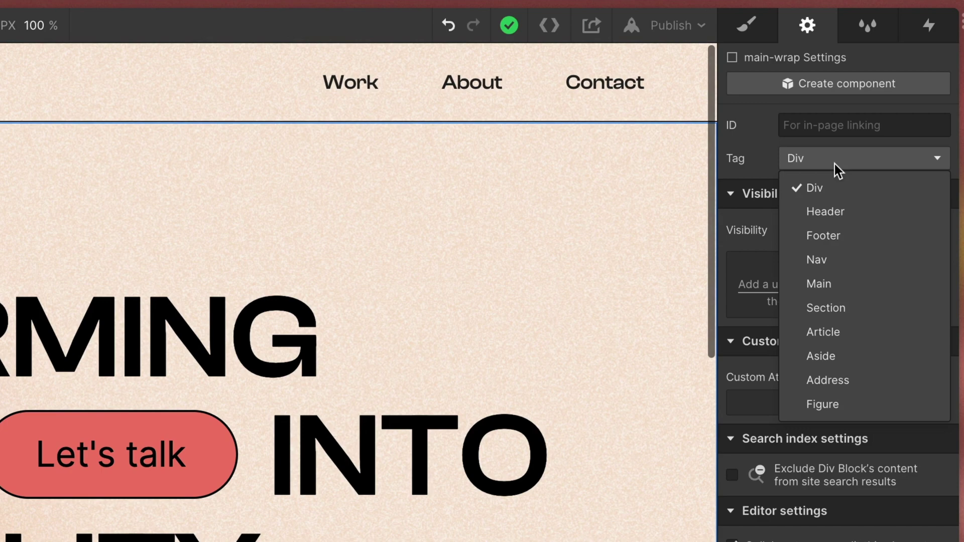
{"action": "left_click", "coordinate": [837, 284]}
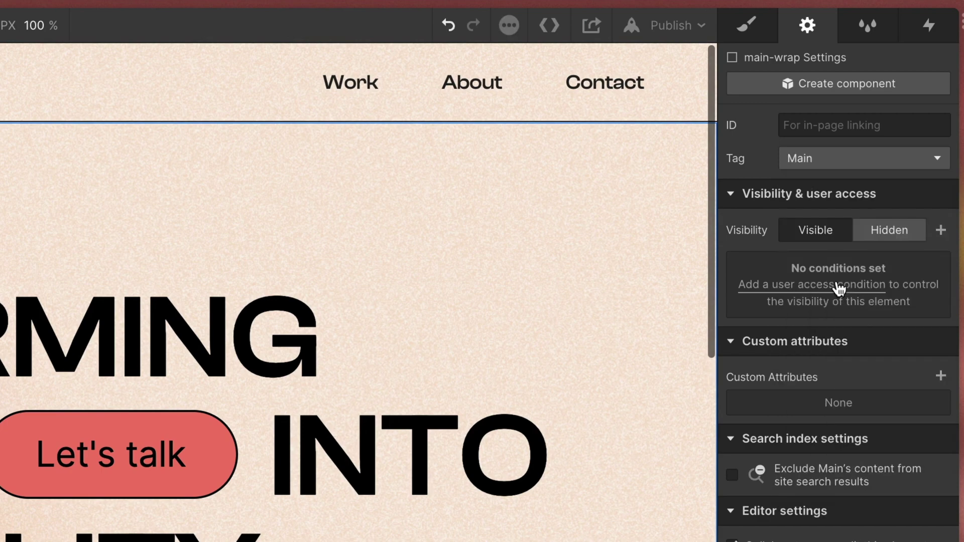
- Change the footer element's Tag from Section to Footer, then return to Styles
{"action": "key", "text": "s"}
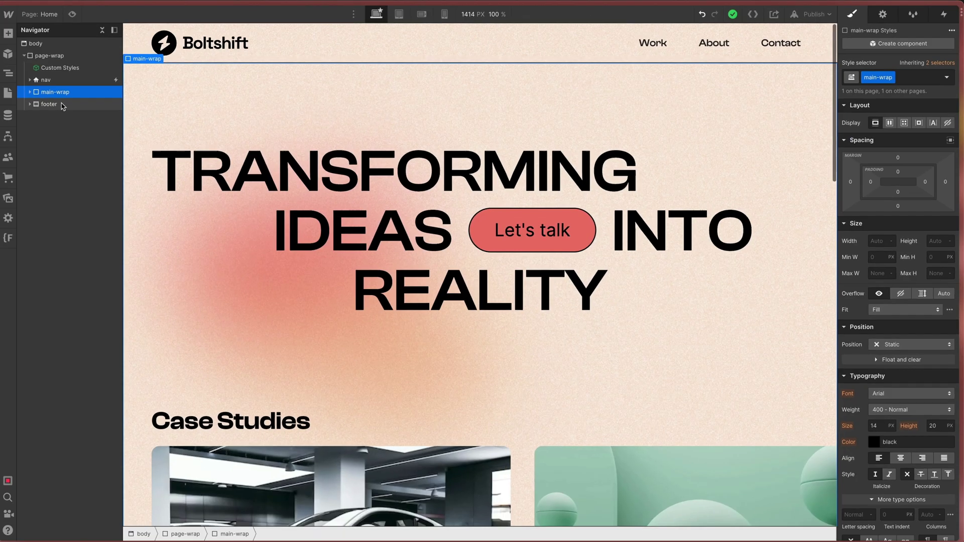
{"action": "left_click", "coordinate": [68, 104]}
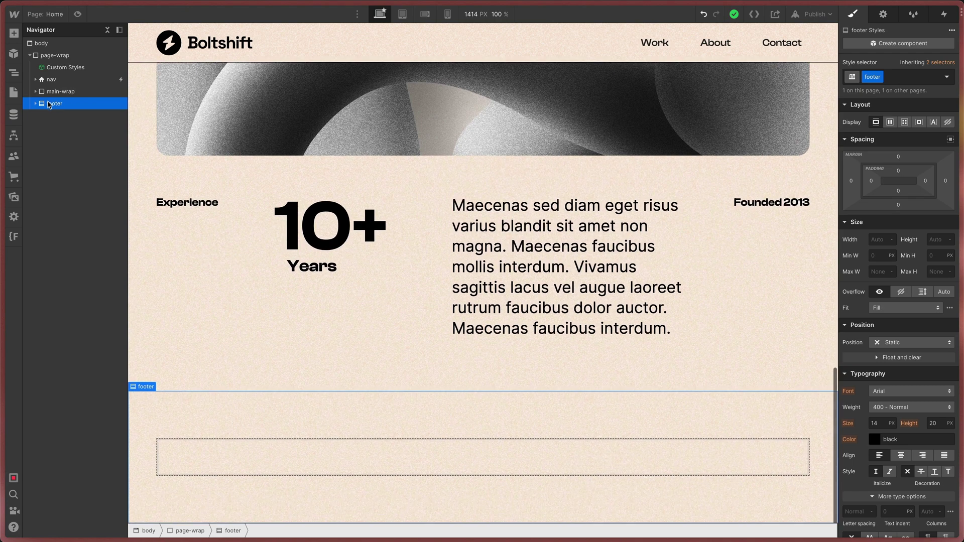
{"action": "left_click", "coordinate": [883, 14]}
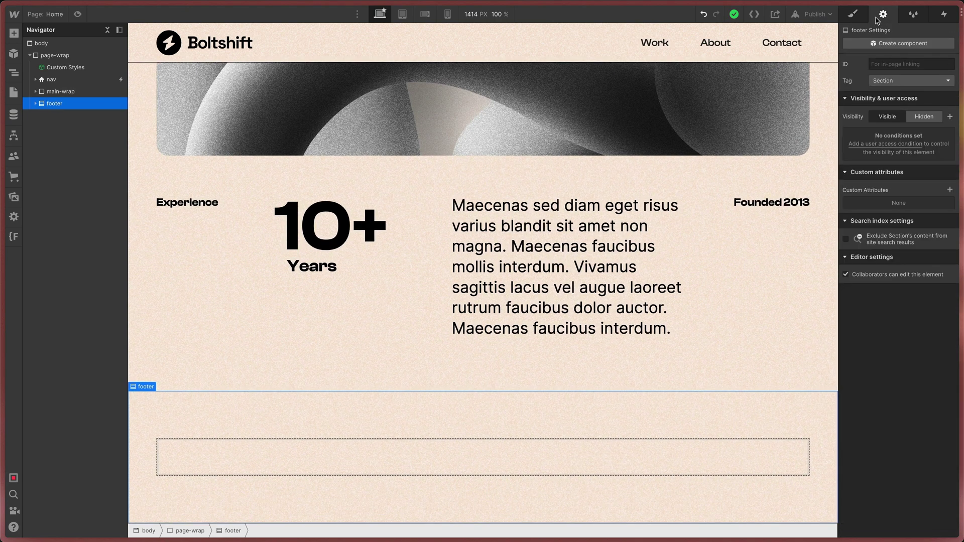
{"action": "left_click", "coordinate": [896, 82]}
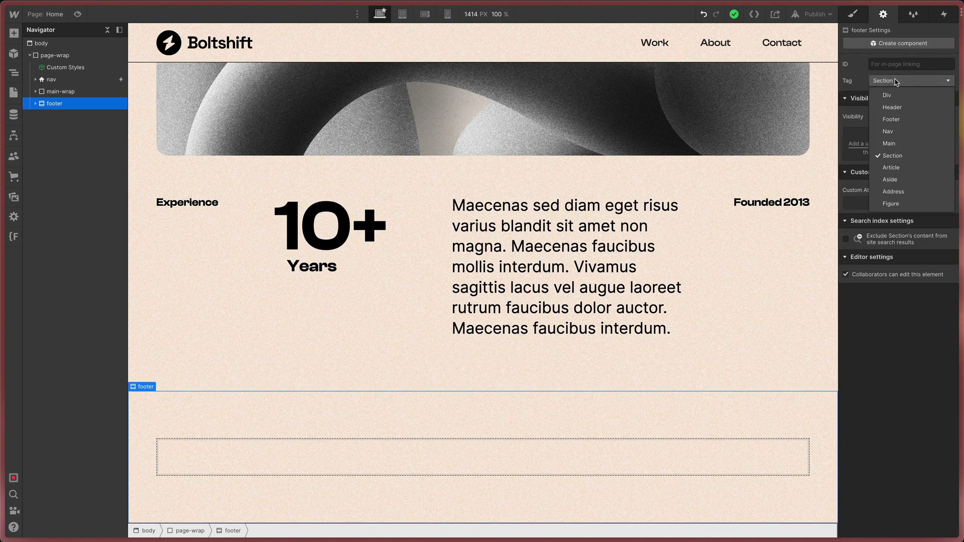
{"action": "left_click", "coordinate": [894, 121]}
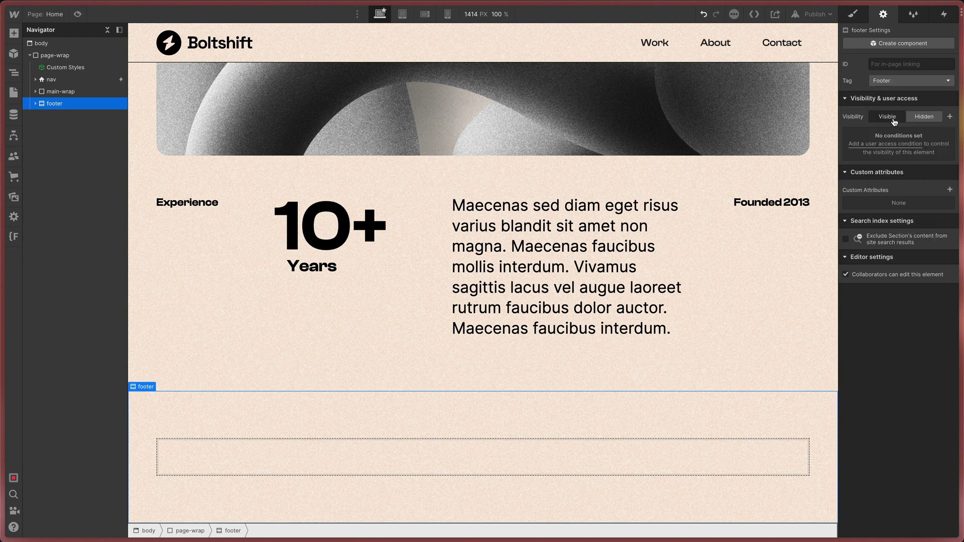
{"action": "left_click", "coordinate": [852, 15]}
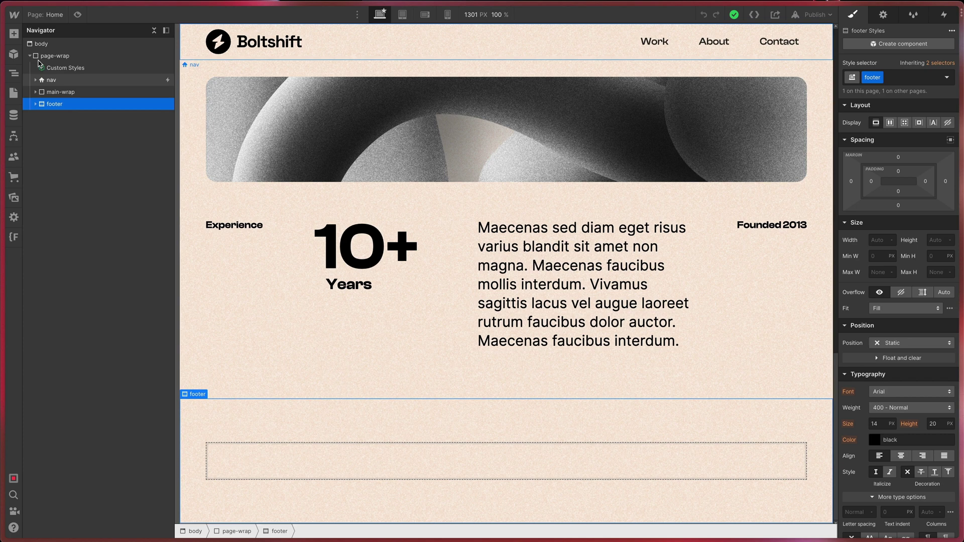
- Go to dashboard Project Settings > Custom Code and check the empty Head and Footer Code fields
{"action": "left_click", "coordinate": [16, 17]}
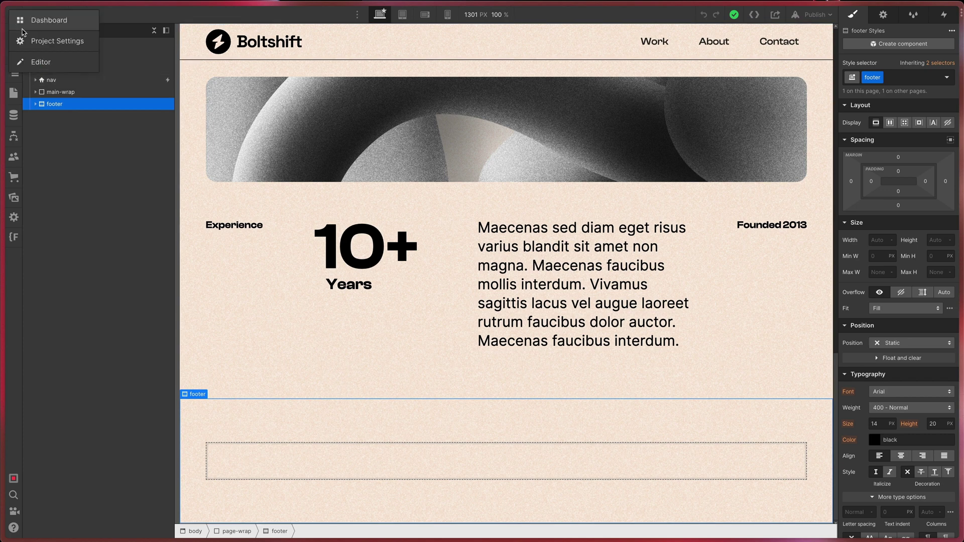
{"action": "left_click", "coordinate": [20, 41]}
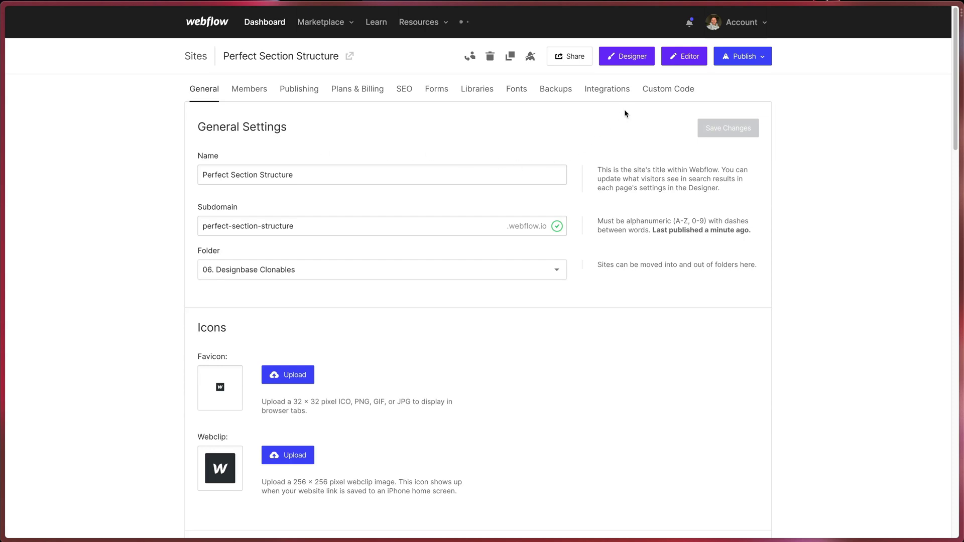
{"action": "left_click", "coordinate": [651, 91]}
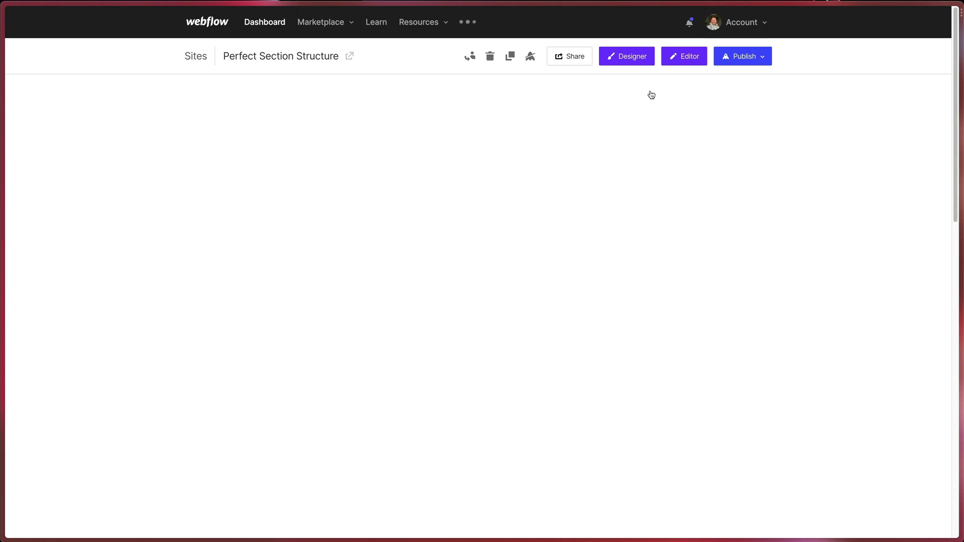
{"action": "left_click", "coordinate": [424, 295]}
{"action": "scroll", "coordinate": [333, 290], "scroll_direction": "down", "scroll_amount": 5}
{"action": "left_click", "coordinate": [320, 329]}
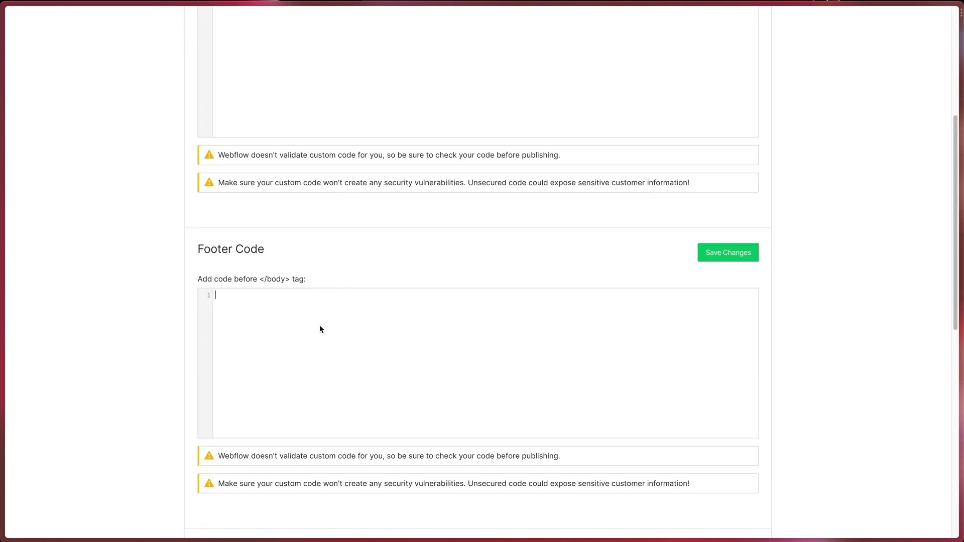
{"action": "scroll", "coordinate": [369, 303], "scroll_direction": "up", "scroll_amount": 5}
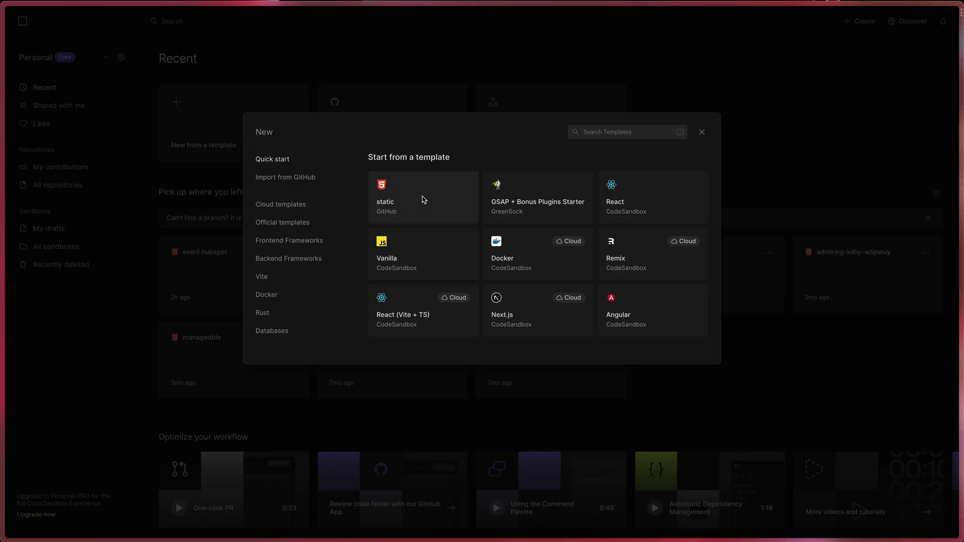
- Create a static CodeSandbox sandbox and add a new scripts.js file
{"action": "left_click", "coordinate": [424, 200]}
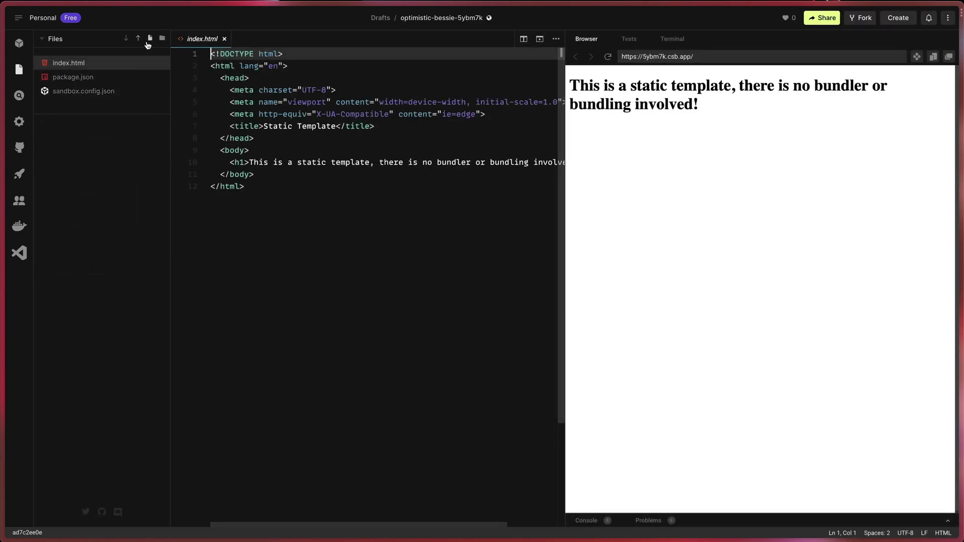
{"action": "left_click", "coordinate": [150, 39]}
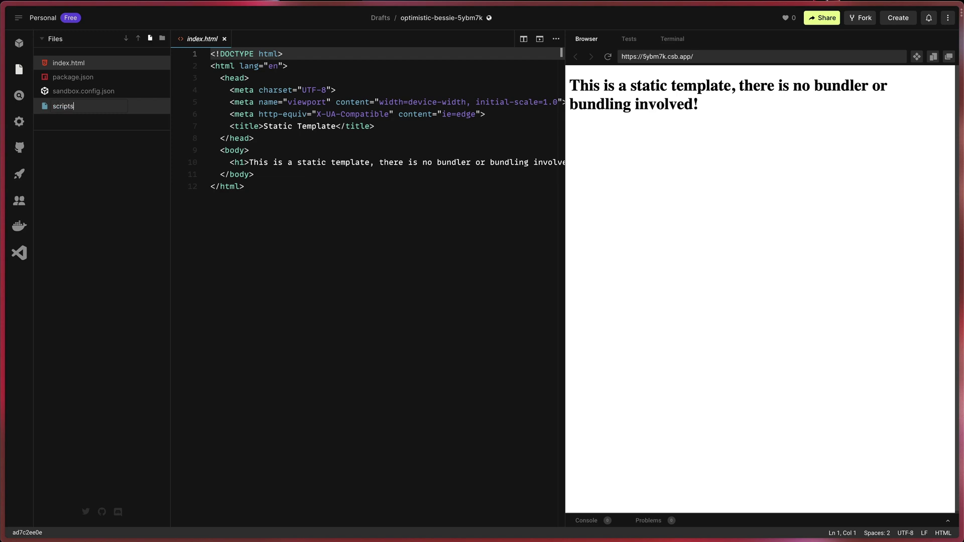
{"action": "key", "text": "Return"}
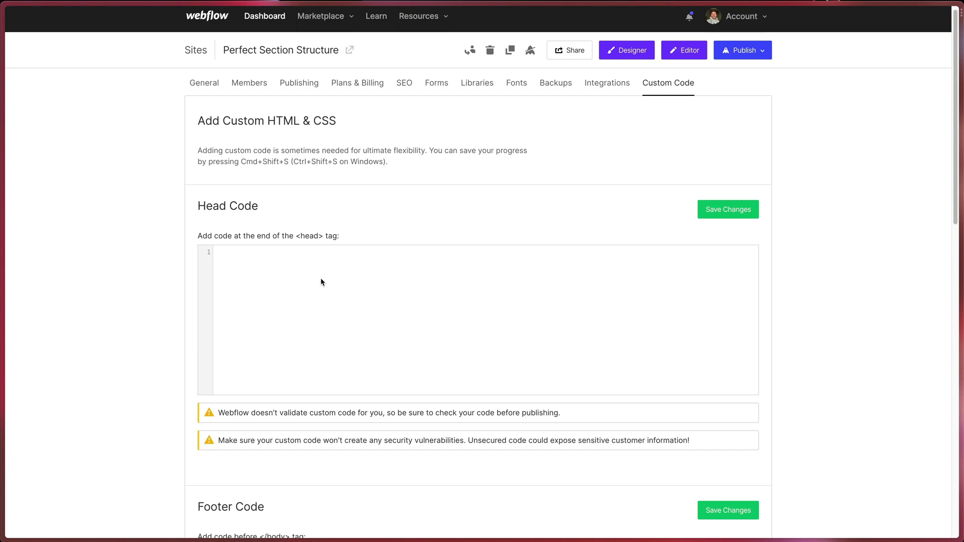
- Paste a script tag into Head Code and replace its javascript.js src with the sandbox URL
{"action": "type", "text": "<script src=\"javascript.js\"></script>"}
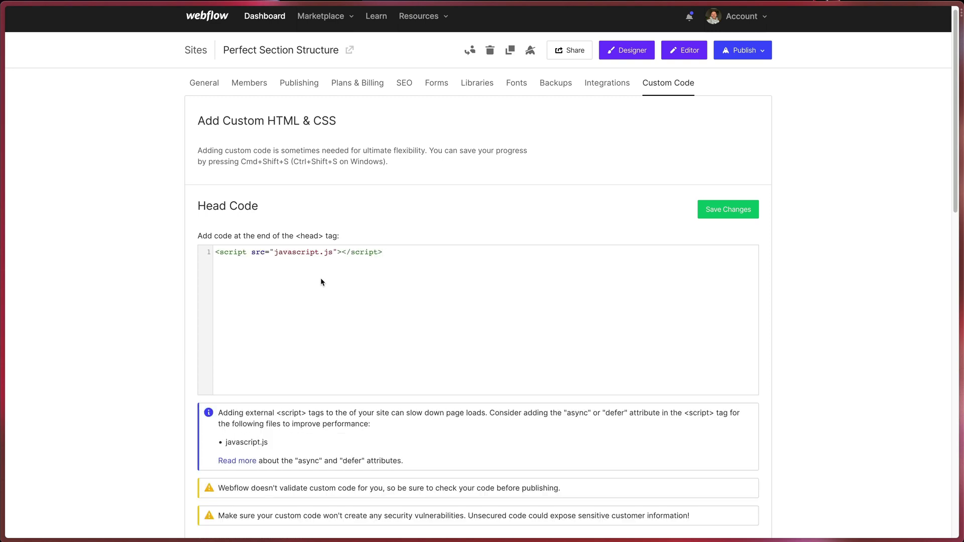
{"action": "left_click_drag", "start_coordinate": [333, 252], "coordinate": [273, 254]}
{"action": "type", "text": "https://5ybm7k.csb.app/scripts.js"}
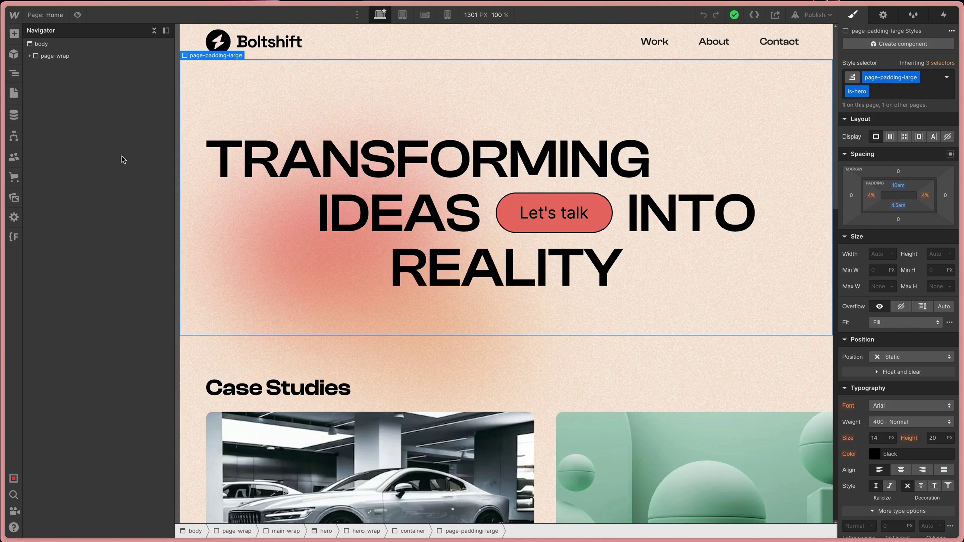
- Convert page-wrap into the Default Page Wrap component, then begin adding a new page
{"action": "left_click", "coordinate": [54, 56]}
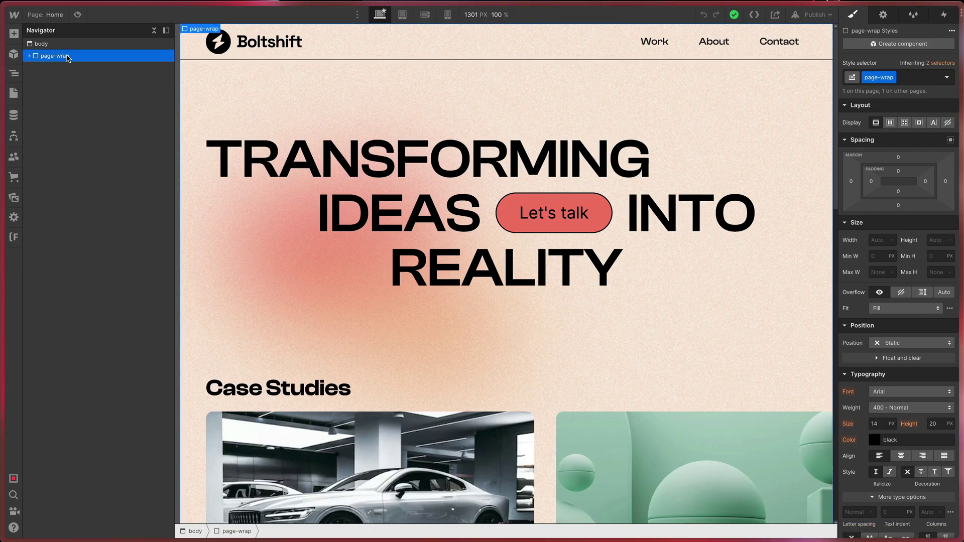
{"action": "key", "text": "super+shift+a"}
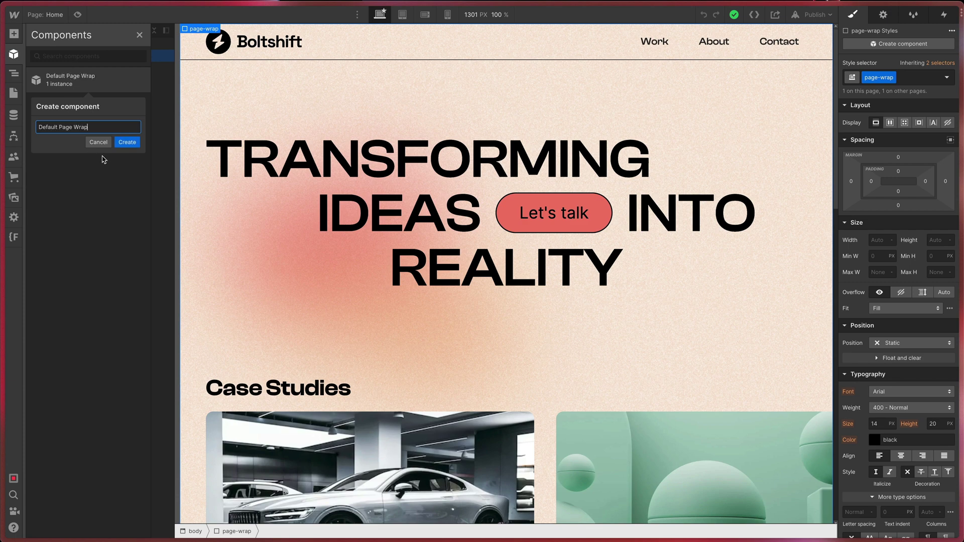
{"action": "left_click", "coordinate": [127, 143]}
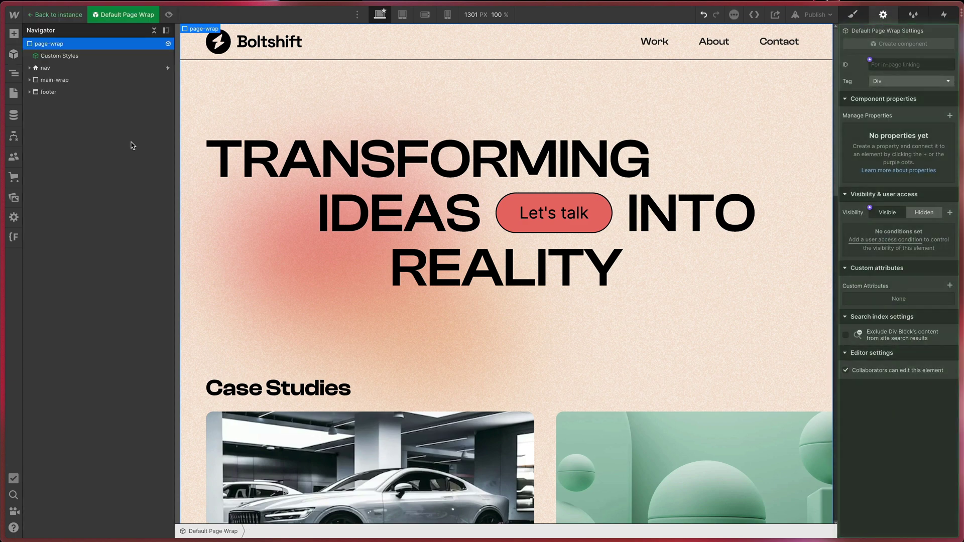
{"action": "left_click", "coordinate": [14, 93]}
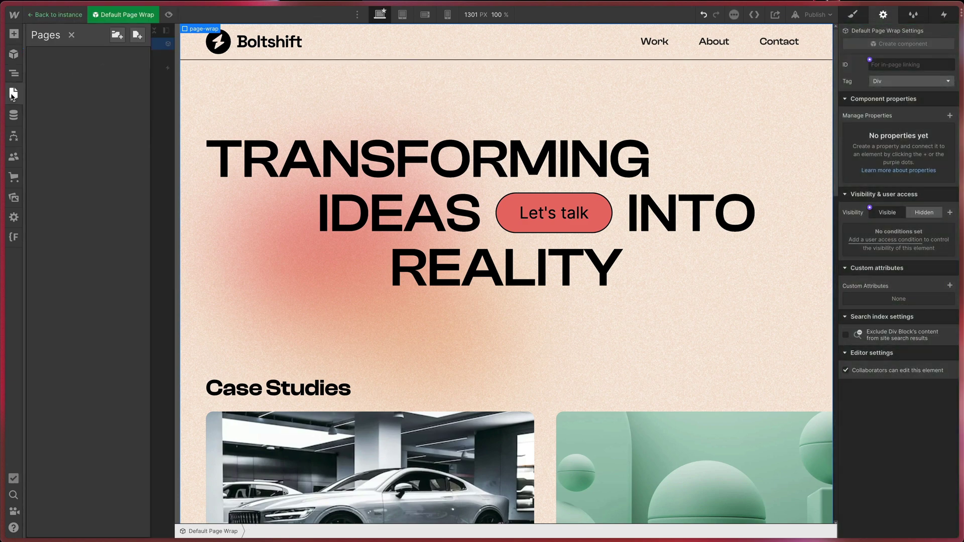
{"action": "left_click", "coordinate": [137, 35]}
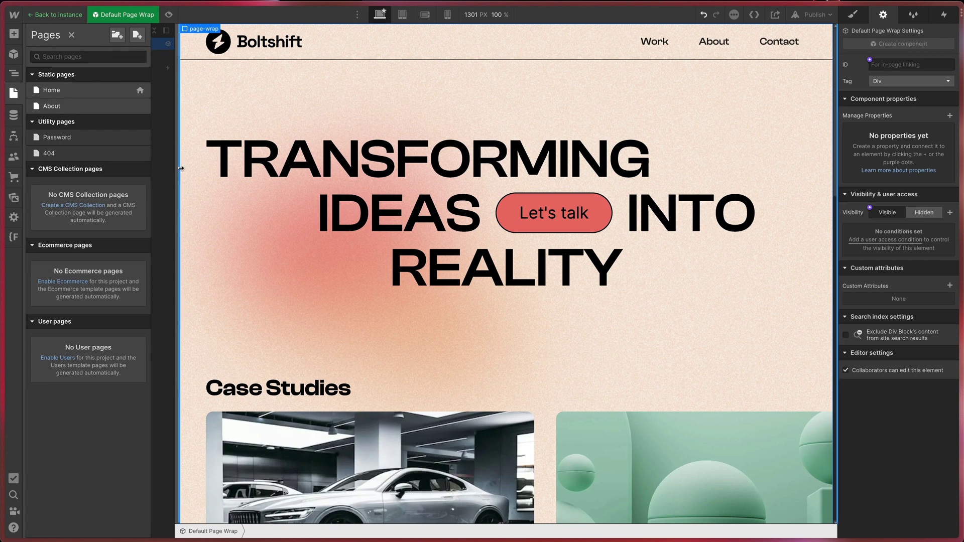
- Create the page named 'Cases' and insert the Default Page Wrap component into it
{"action": "type", "text": "Cases"}
{"action": "left_click", "coordinate": [434, 36]}
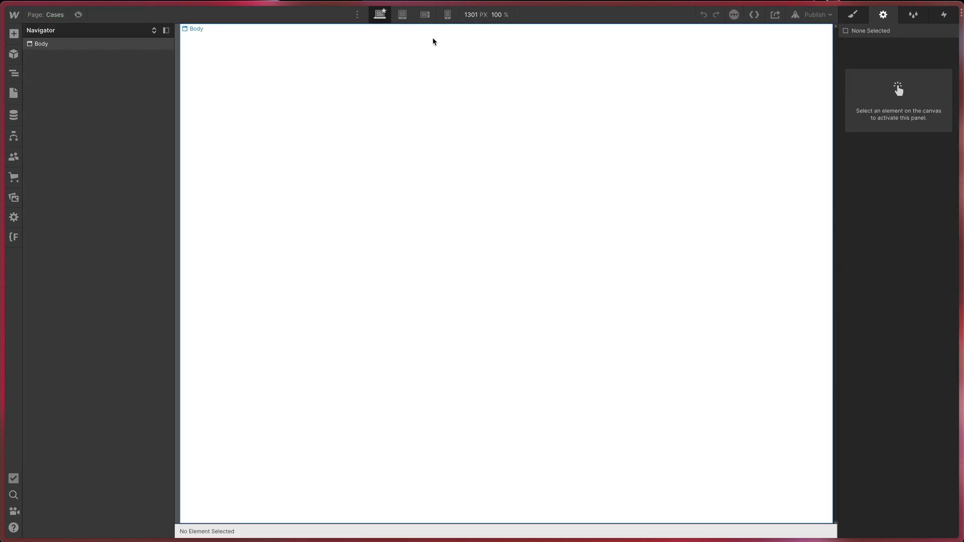
{"action": "left_click", "coordinate": [14, 53]}
{"action": "left_click", "coordinate": [64, 107]}
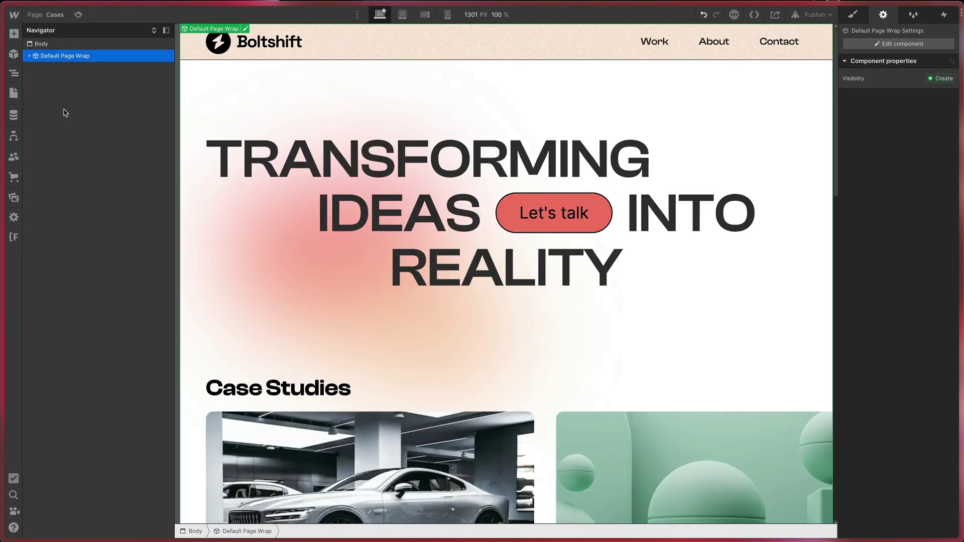